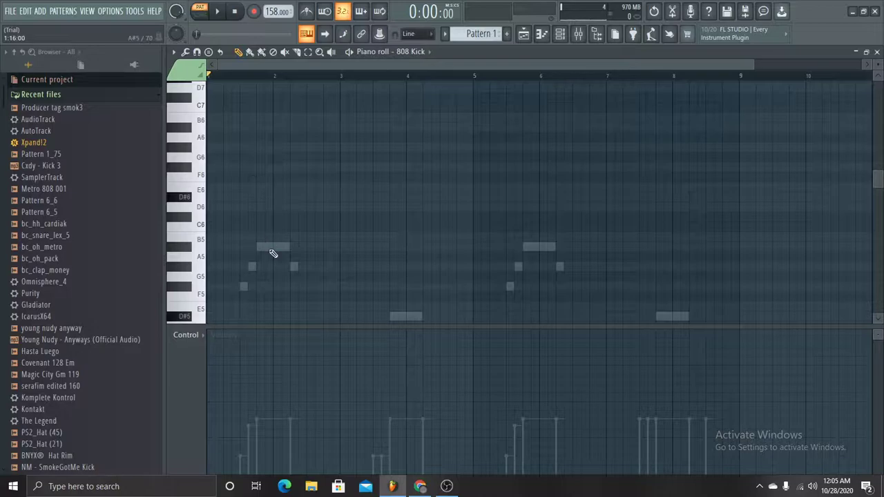
Step: Play Pattern 1's melody in the piano roll and check the Xpand!2 #2 instrument channel that plays it
key("space")
scroll(285, 158, "down", 3)
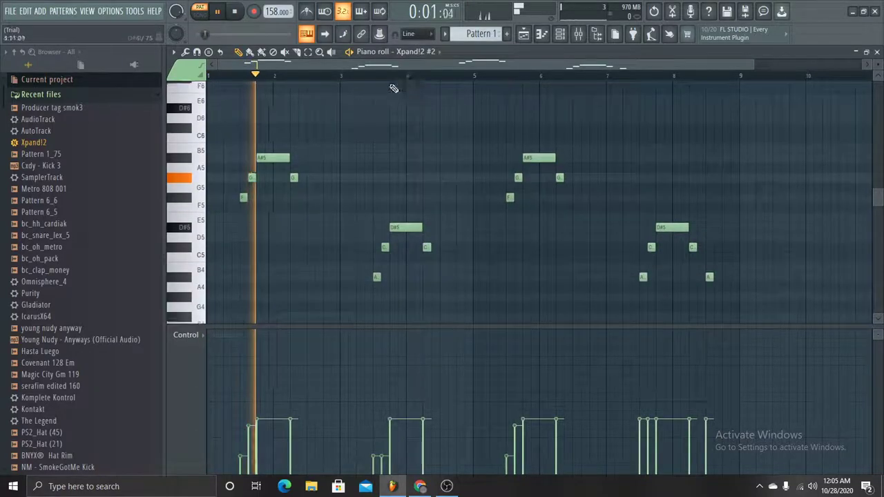
left_click(524, 33)
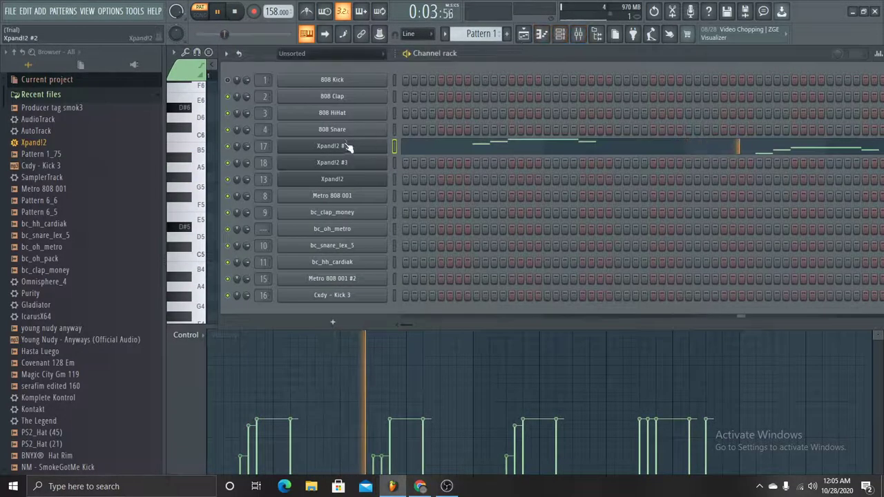
left_click(349, 147)
key("Escape")
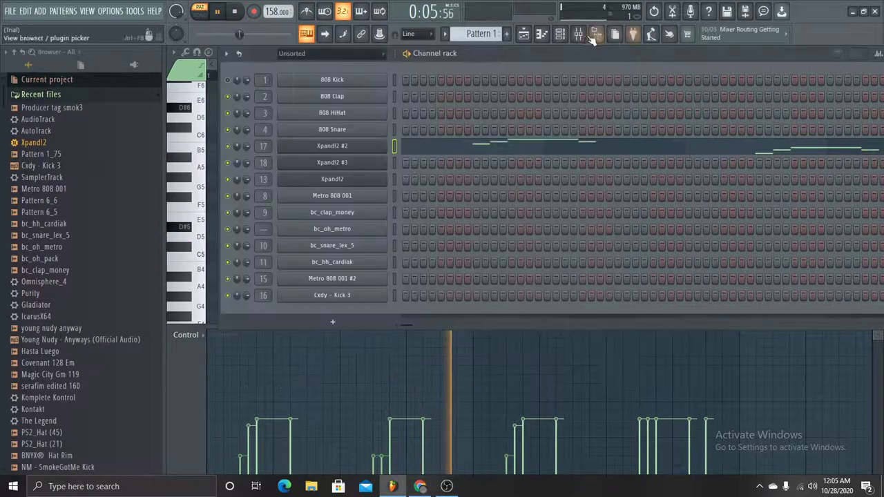
Step: Inspect the Fruity parametric EQ 2 and Fruity Love Philter effects on the Xpand!2 #2 mixer track
left_click(579, 34)
left_click(795, 86)
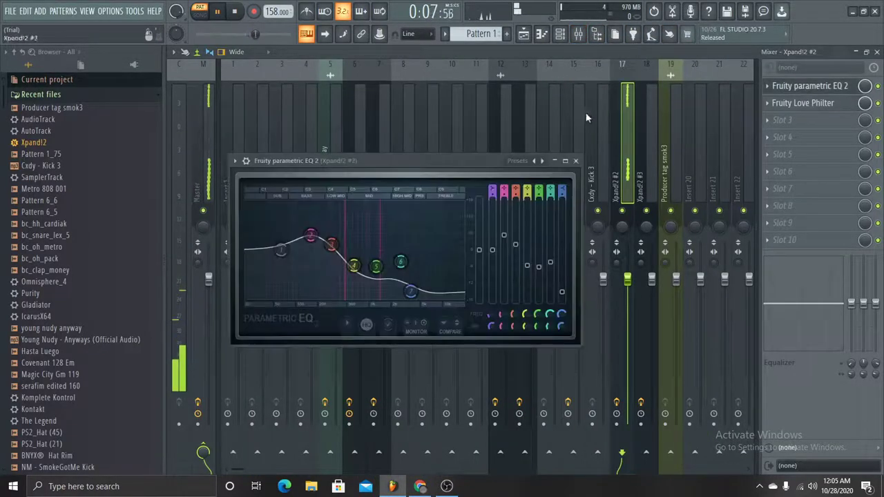
left_click(801, 86)
left_click(801, 103)
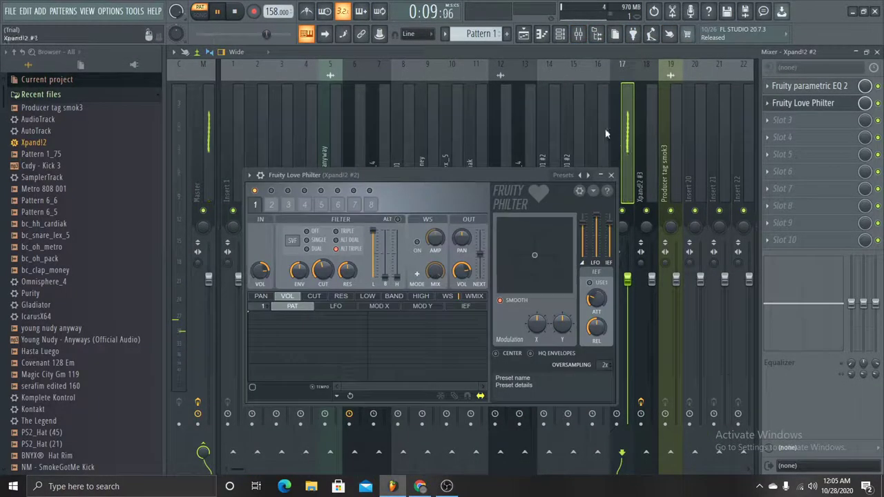
left_click(612, 175)
Step: Switch to Pattern 3 in the piano roll, show its Xpand!2 #3 notes and play from the second bar
left_click(541, 34)
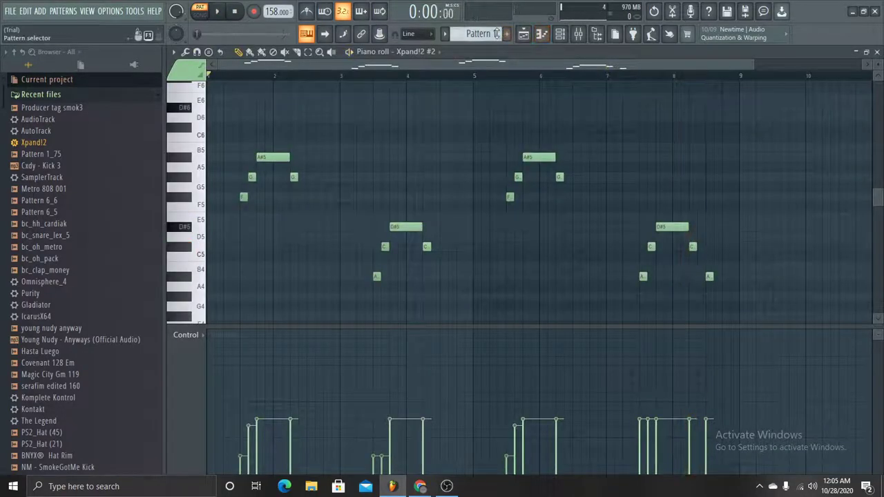
scroll(496, 33, "down", 1)
scroll(478, 33, "down", 1)
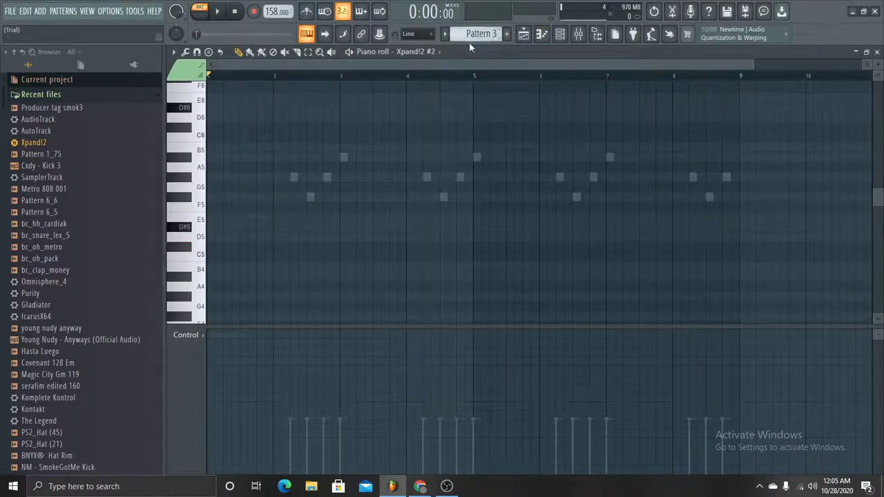
double_click(343, 158)
left_click(287, 77)
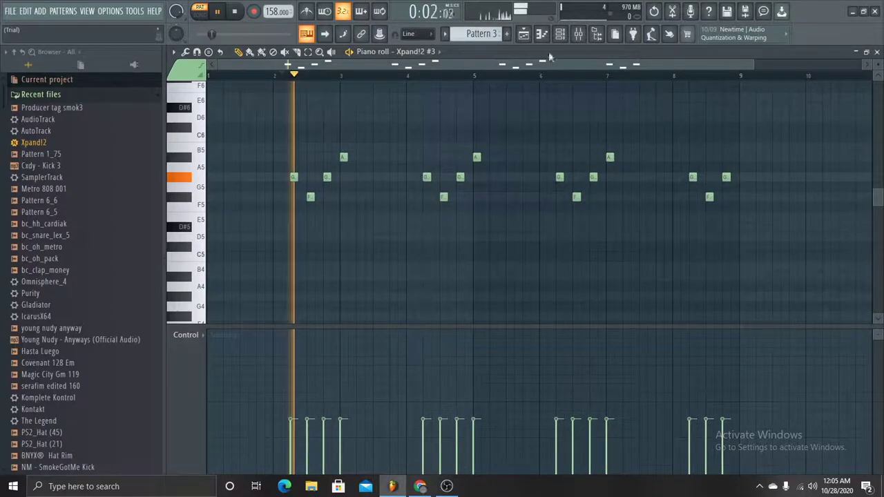
Step: Inspect the Fruity parametric EQ 2 settings on the Xpand!2 #3 mixer track
left_click(578, 33)
left_click(645, 147)
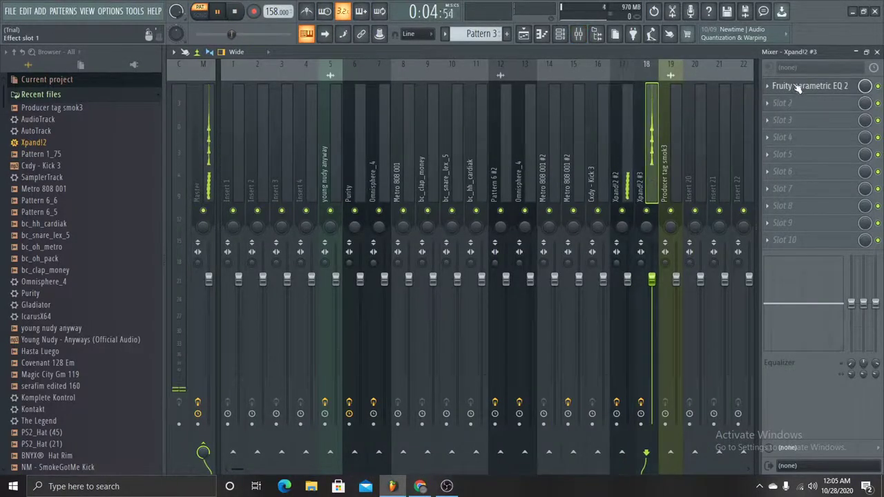
left_click(808, 86)
left_click(606, 189)
Step: View the patch settings of the Xpand!2 #3 instrument, then return to its notes
left_click(560, 33)
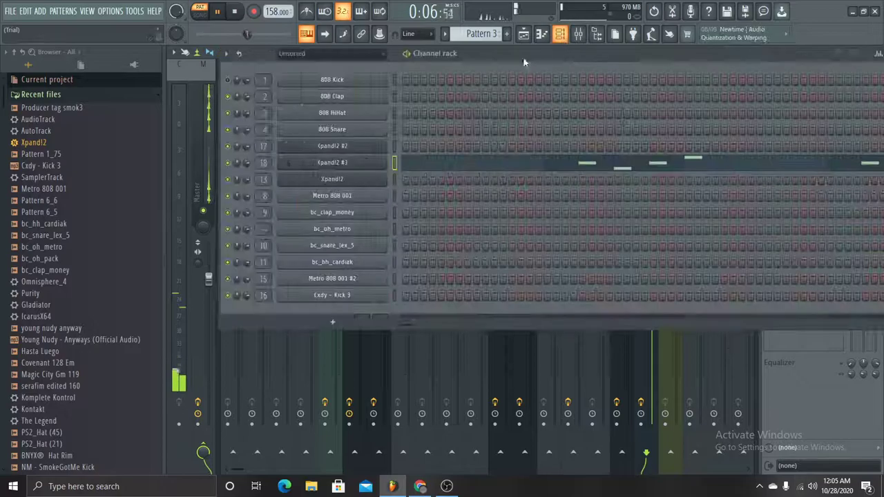
left_click(375, 177)
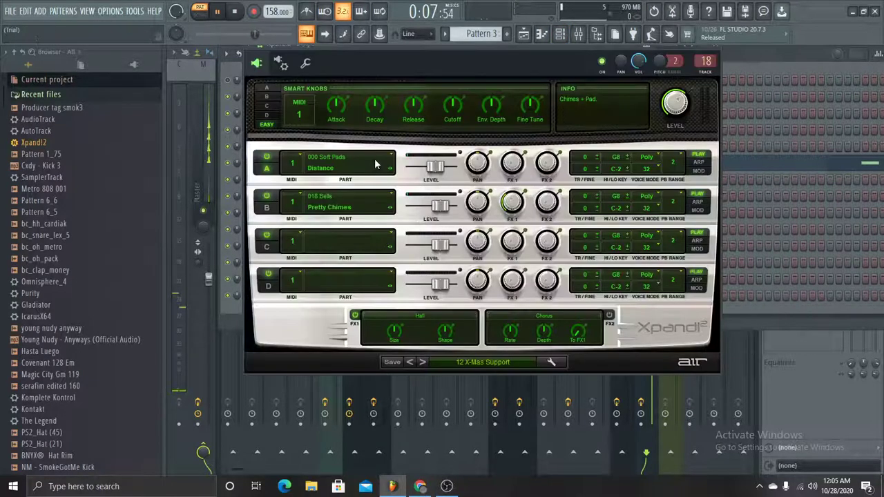
left_click(715, 52)
left_click(622, 162)
Step: Stop playback and view the patch settings of the Xpand!2 instrument on mixer track 13
key("space")
key("F6")
left_click(330, 179)
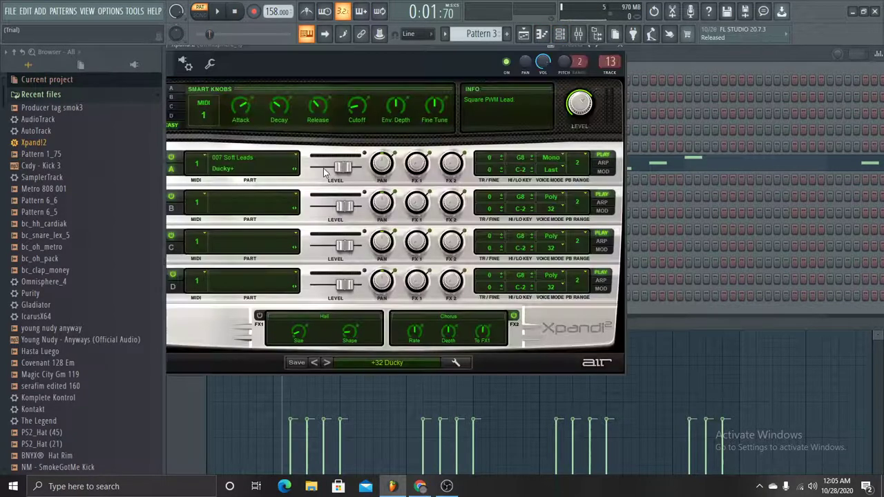
left_click(623, 52)
Step: Select Pattern 4 and inspect the Love Philter, Fruity Filter and parametric EQ 2 effects on the Omnisphere_4 mixer track
left_click(506, 33)
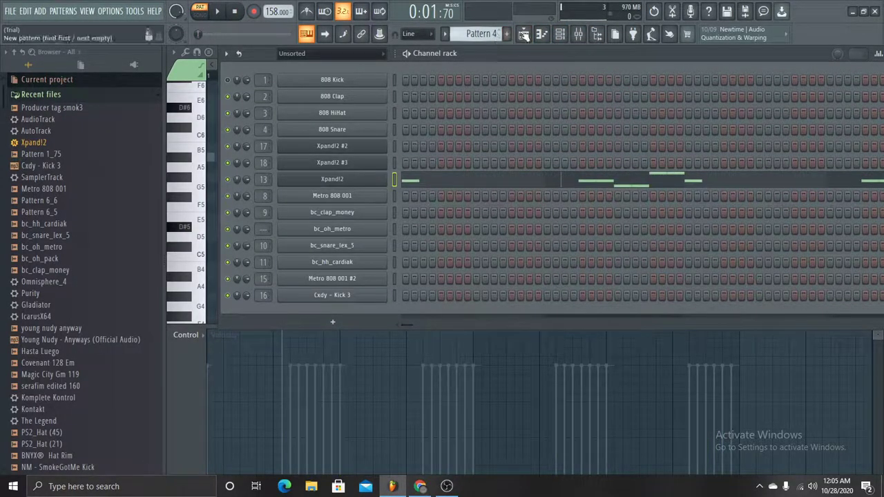
left_click(578, 38)
left_click(821, 102)
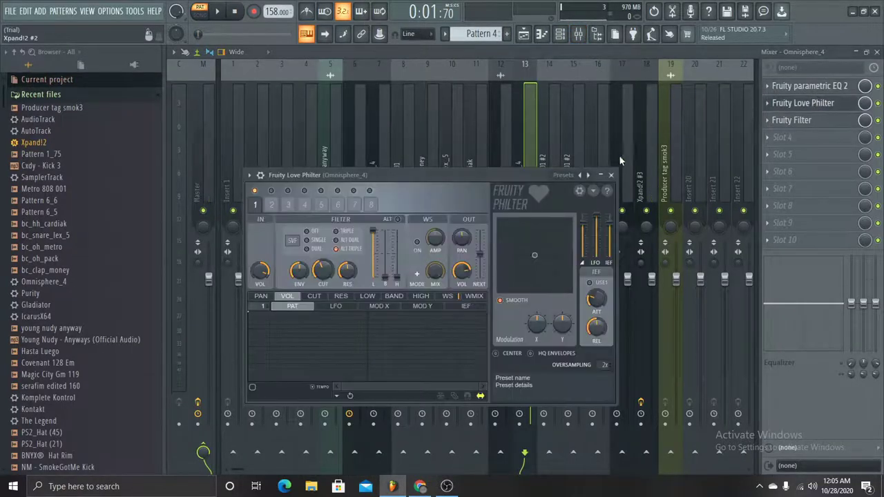
left_click(611, 175)
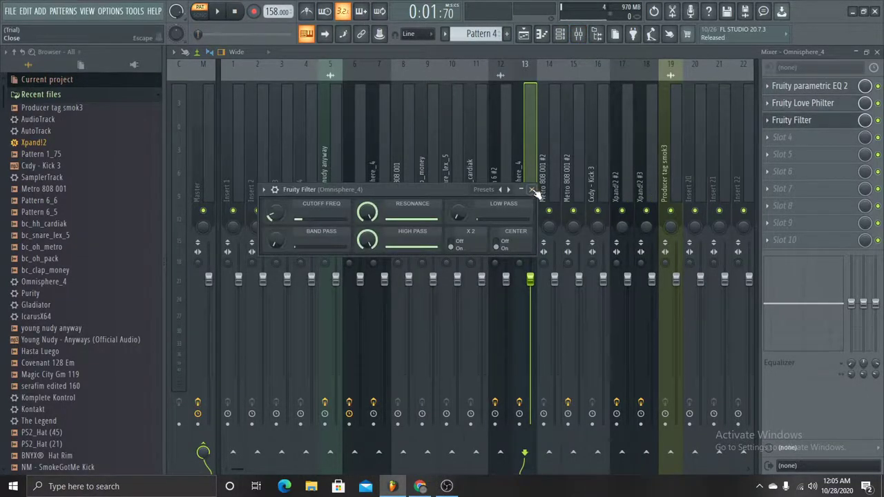
left_click(532, 189)
left_click(822, 90)
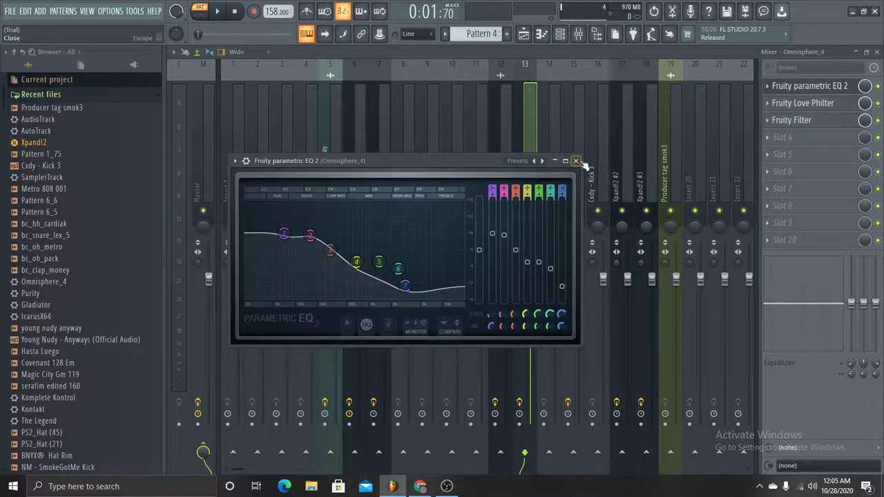
left_click(575, 160)
Step: Play Pattern 4's Xpand!2 notes from the start in the piano roll
left_click(542, 34)
left_click(235, 11)
key("space")
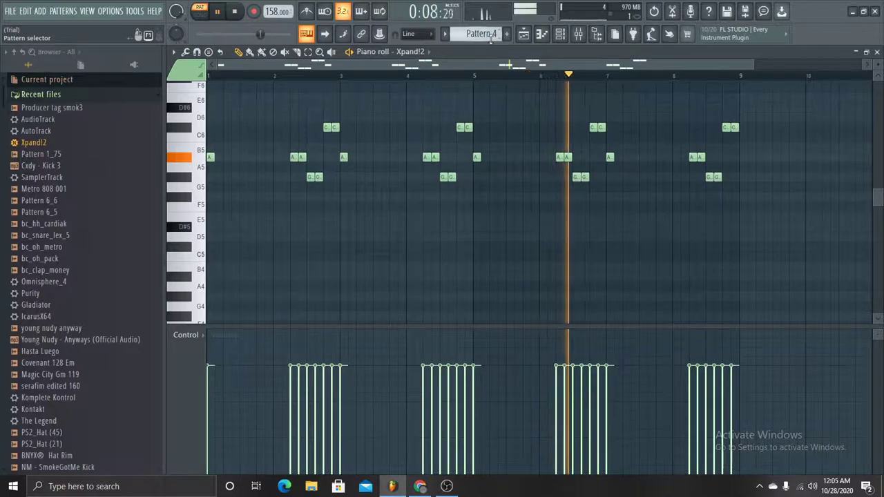
key("space")
Step: Switch to Pattern 5, show its Metro 808 001 bass notes in the piano roll and play them
scroll(491, 39, "down", 1)
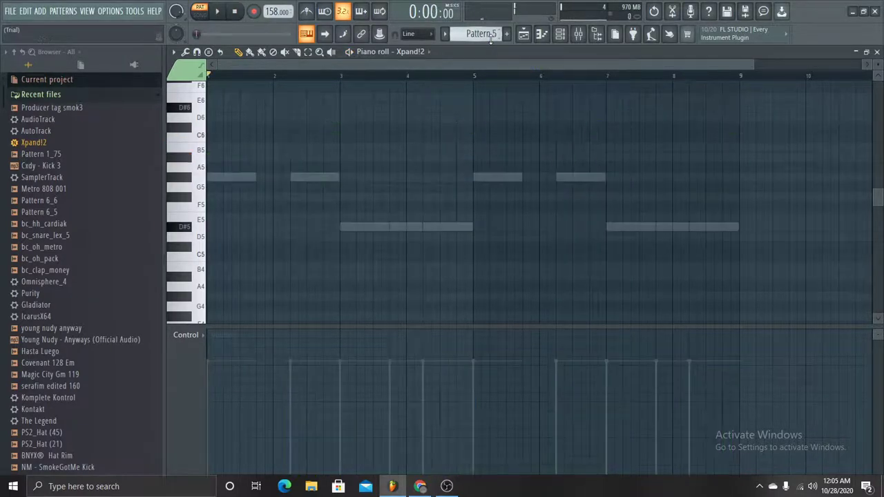
double_click(329, 176)
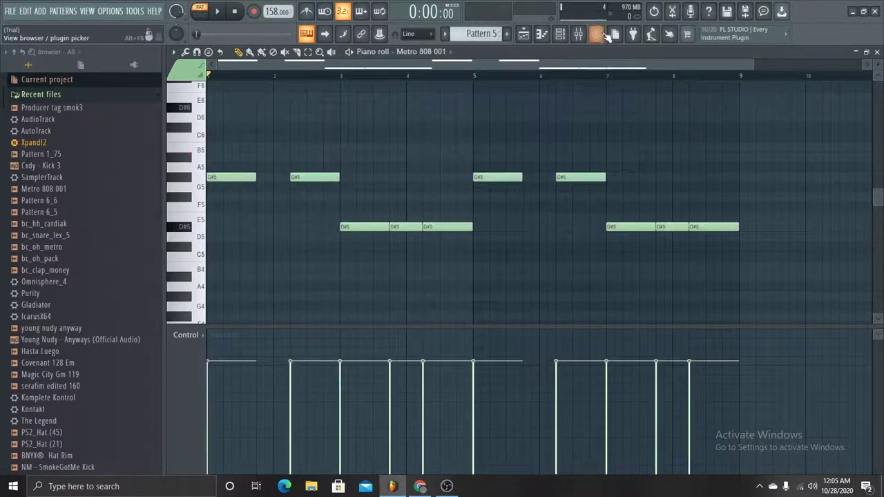
key("space")
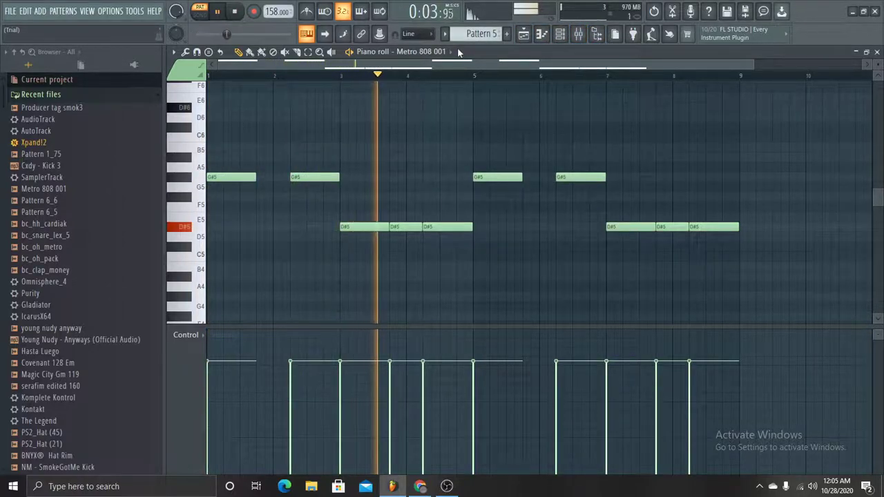
key("space")
Step: Switch to the bc_clap_money pattern, show its clap notes and play them
scroll(472, 33, "down", 1)
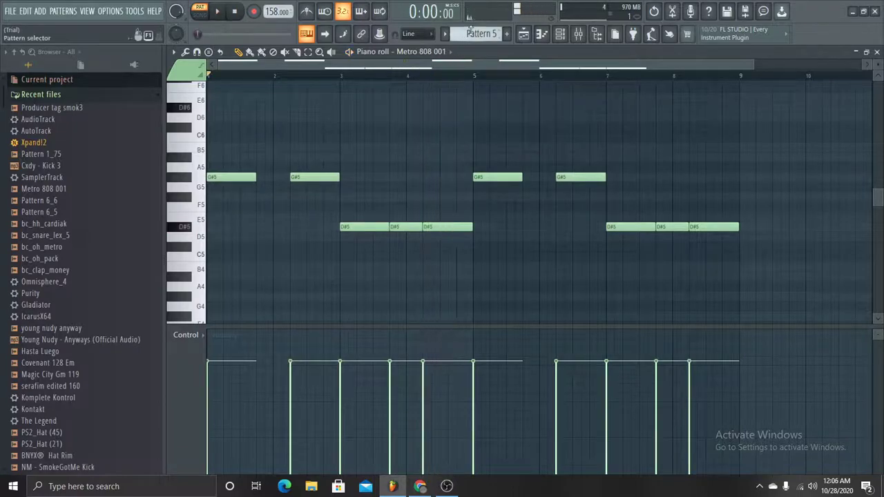
key("space")
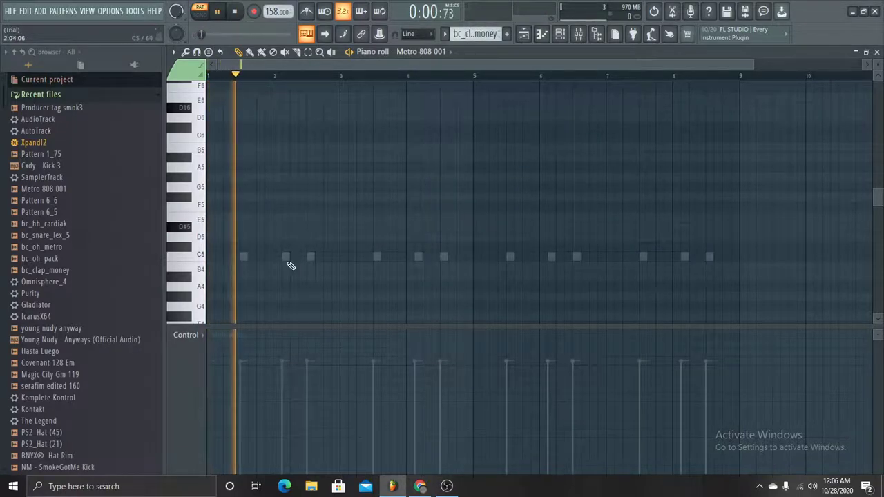
double_click(286, 257)
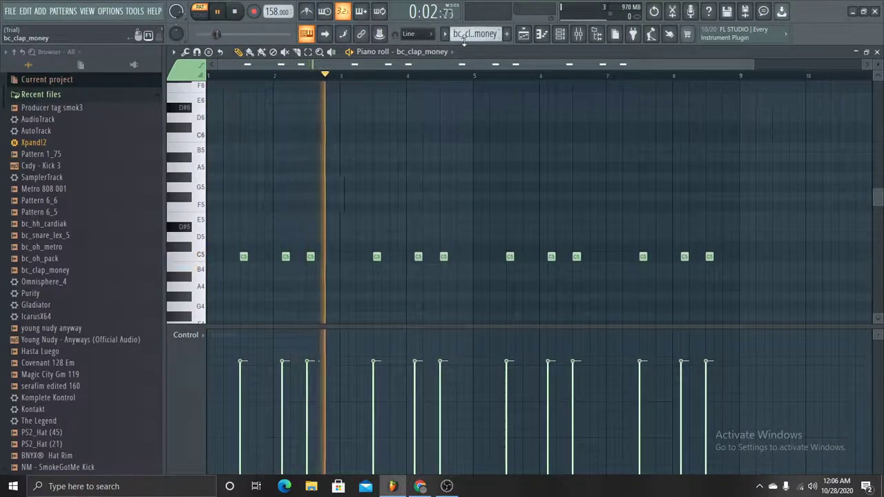
key("space")
Step: Switch to the bc_oh_metro pattern, show its open hat notes and play them
scroll(470, 33, "up", 1)
key("space")
double_click(294, 256)
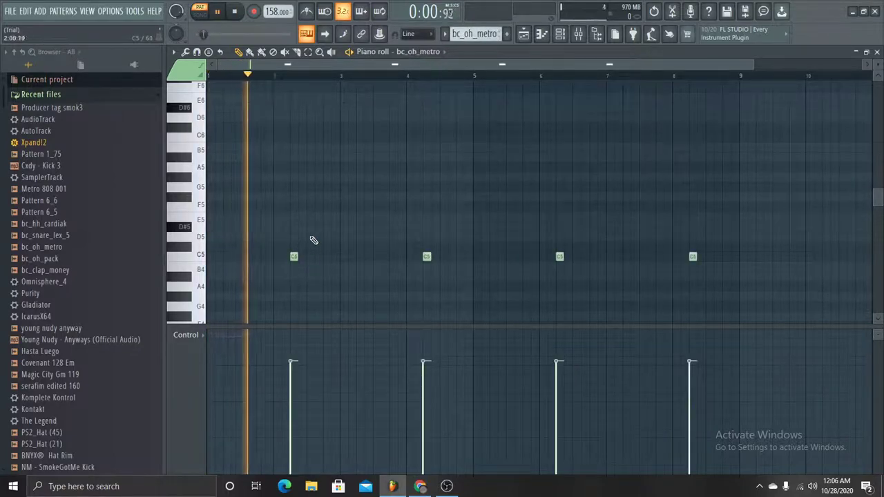
key("space")
Step: Switch to the bc_snare_lex_5 pattern and play it from just before its first snare hit
scroll(456, 39, "up", 1)
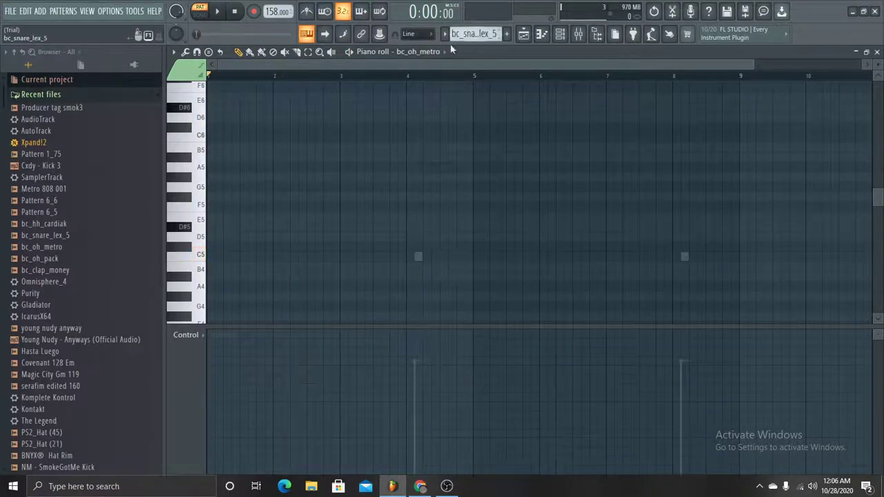
left_click(413, 76)
key("space")
key("space")
Step: Switch to the bc_hh_cardiak pattern, show its hi-hat notes and play them from the start
scroll(460, 34, "up", 1)
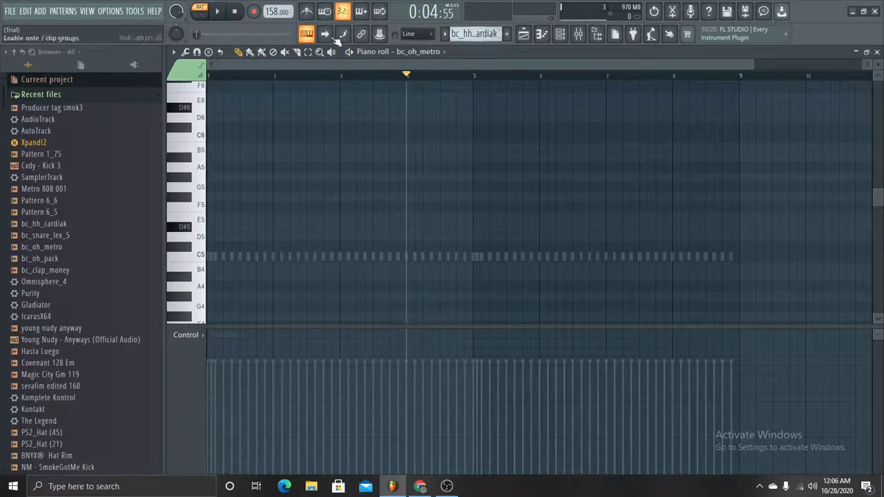
left_click(237, 13)
key("space")
double_click(319, 256)
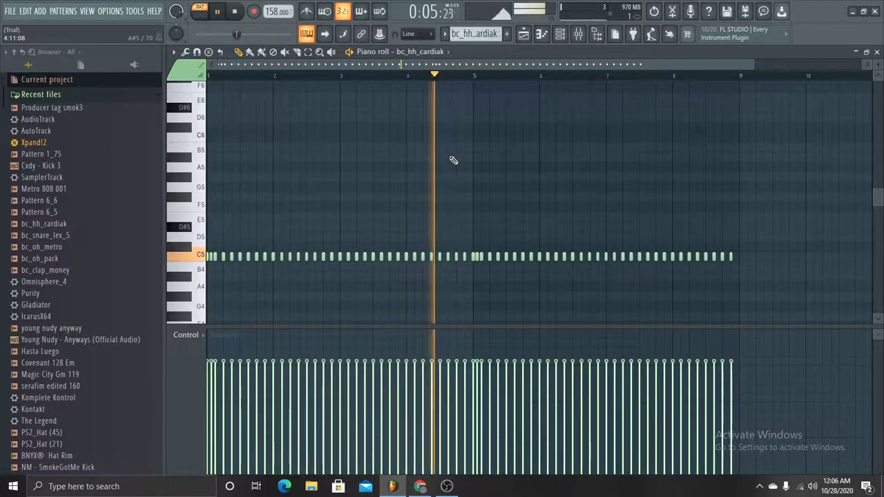
key("space")
Step: Play Pattern 10 and inspect the Fruity parametric EQ 2 on its Metro 808 001 #2 mixer track
scroll(460, 34, "down", 1)
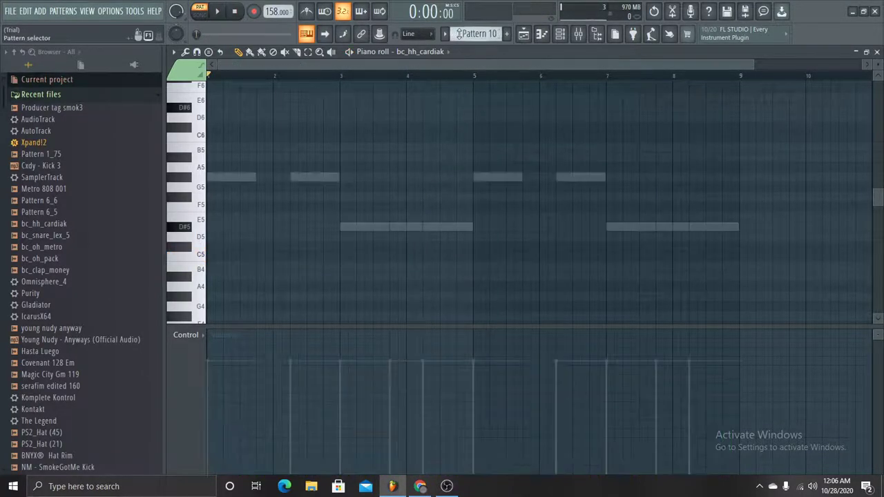
key("space")
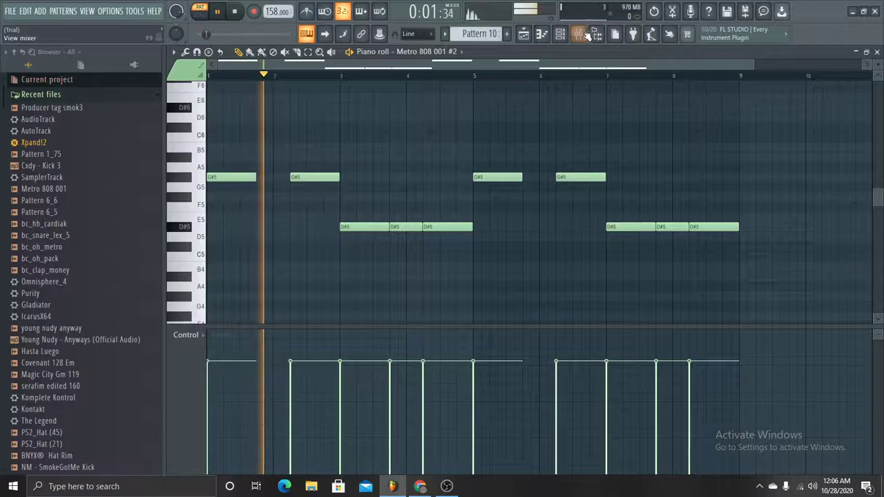
key("F9")
left_click(573, 138)
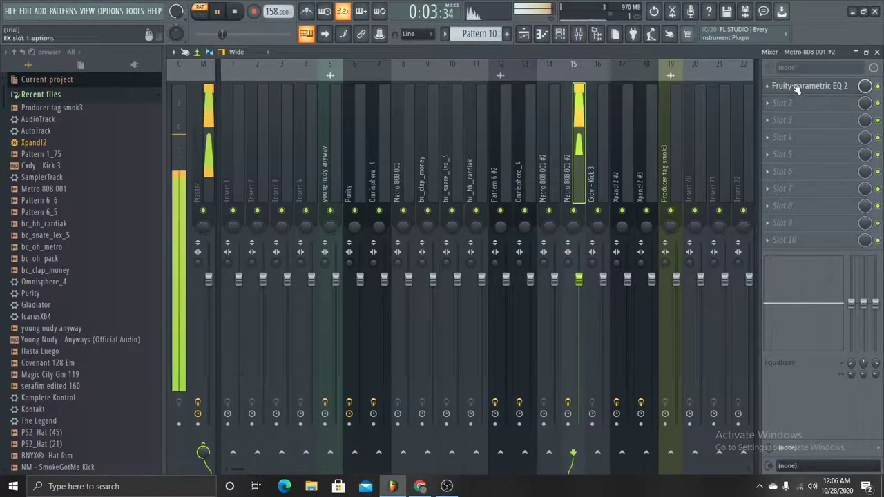
left_click(842, 87)
left_click(518, 103)
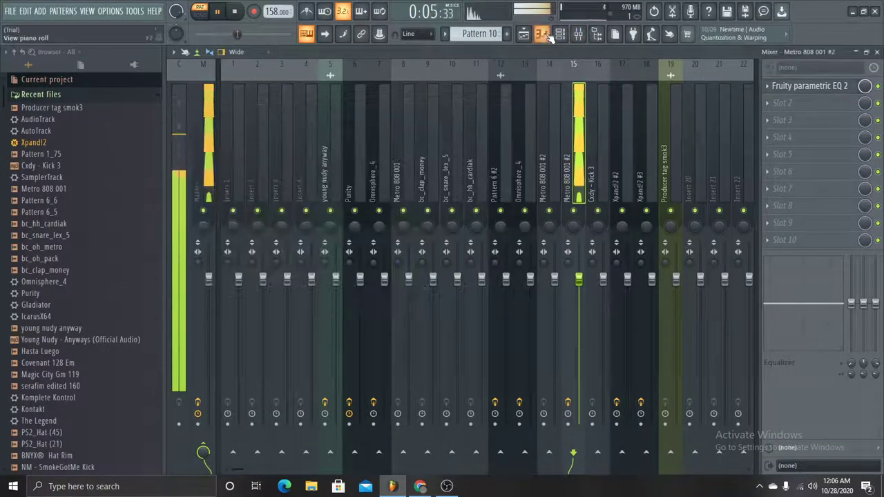
left_click(542, 34)
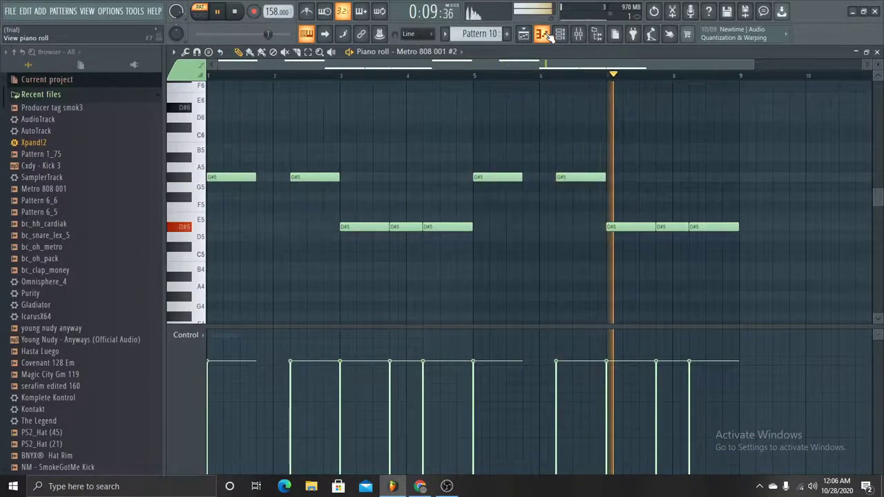
key("space")
Step: Switch to Pattern 11 and play its Cxdy - Kick 3 notes in the piano roll
scroll(470, 32, "down", 1)
key("space")
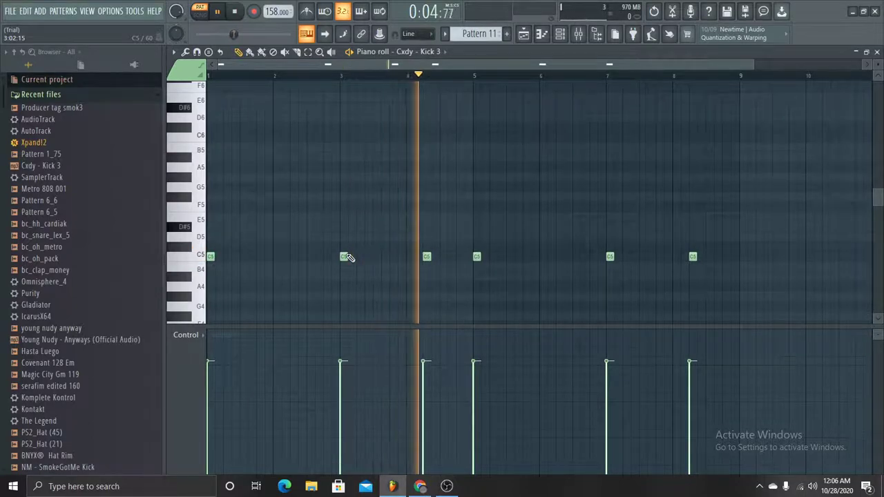
key("space")
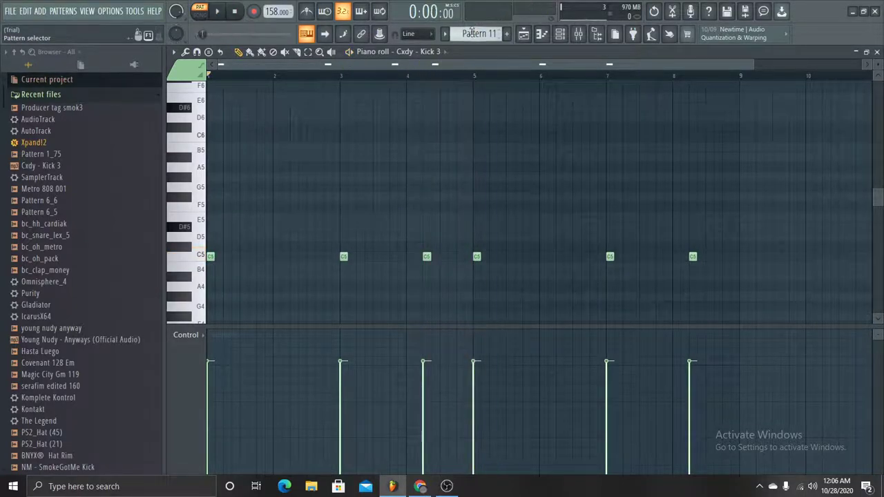
Step: Select Pattern 12, open the playlist and play the whole arrangement in song mode
key("F4")
left_click(534, 35)
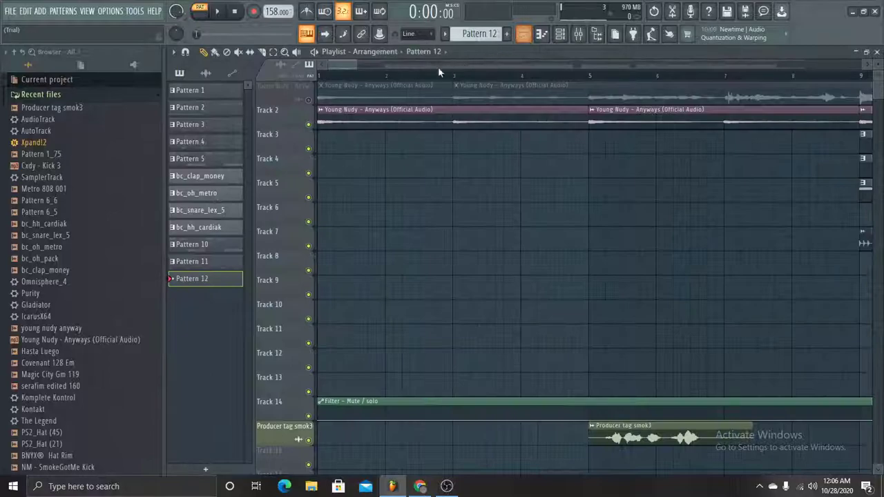
left_click(199, 17)
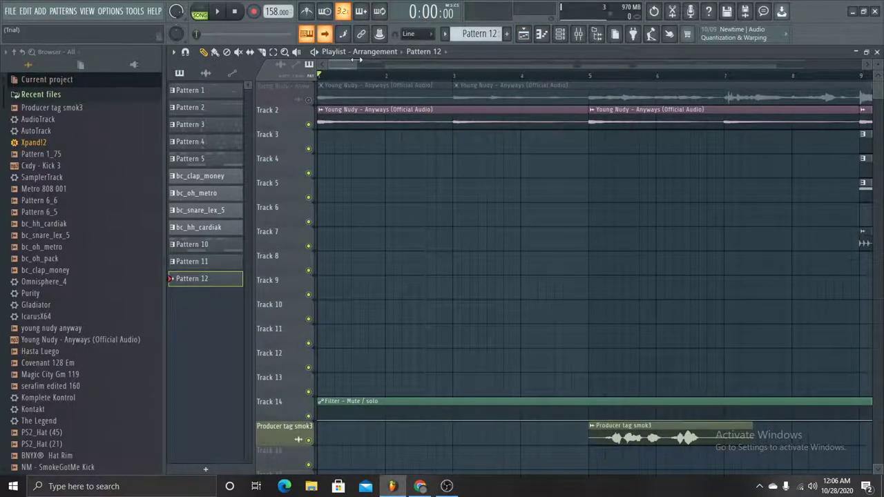
left_click_drag(350, 63, 354, 62)
key("space")
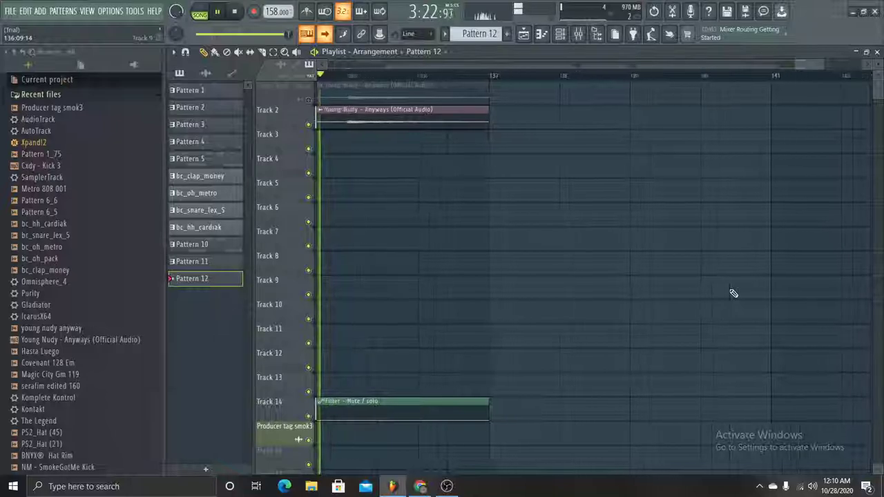
Step: Switch to the OBS window
left_click(447, 486)
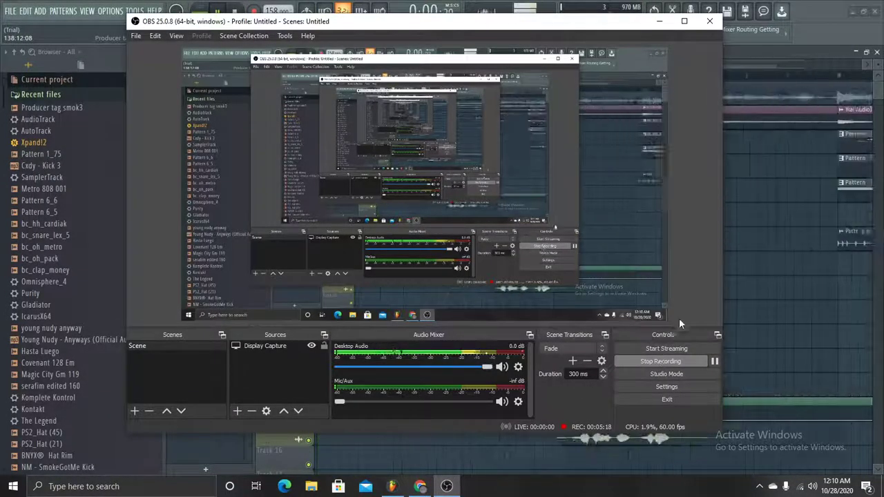